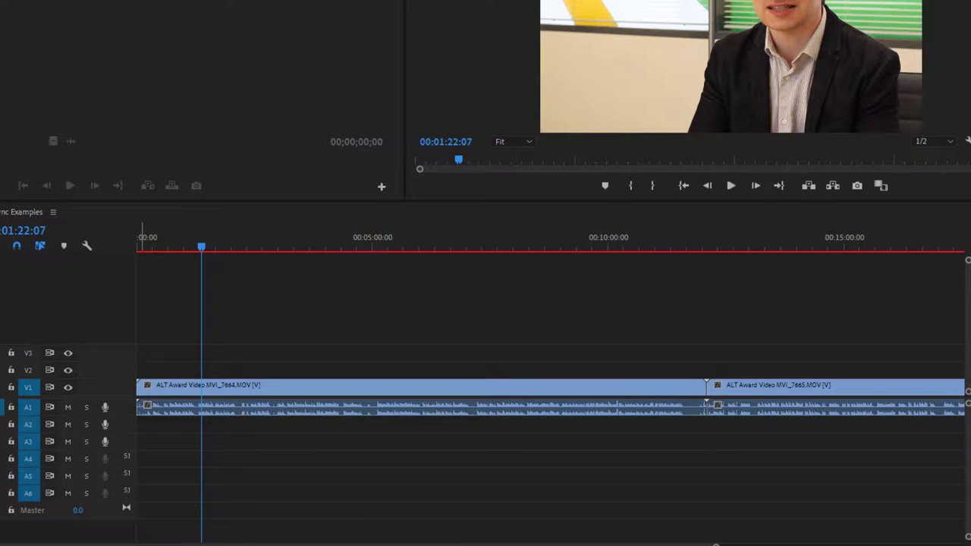
Step: Place external audio on A2 under MVI_7664 and MVI_7665, then play the sequence to check it
{"action": "left_click_drag", "start_coordinate": [23, 475], "coordinate": [148, 424]}
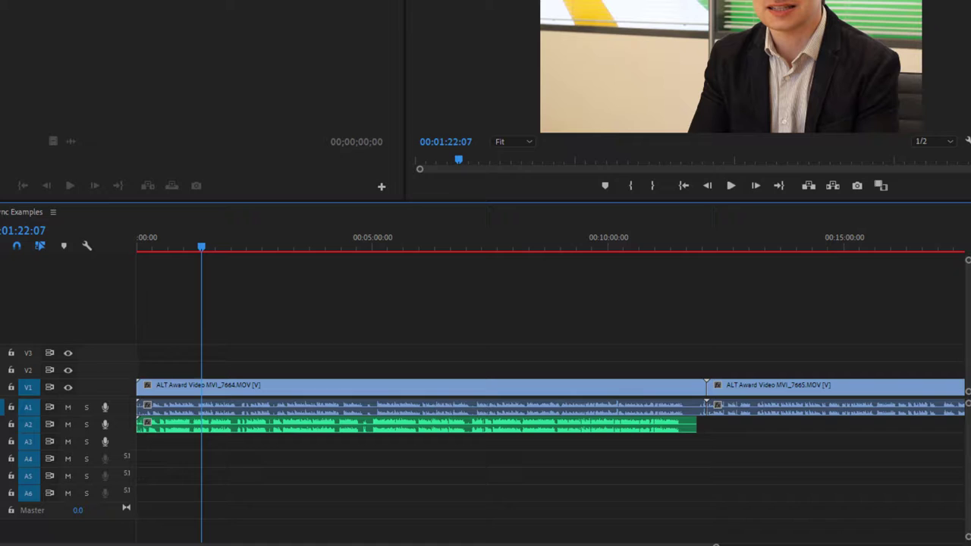
{"action": "left_click_drag", "start_coordinate": [23, 531], "coordinate": [719, 432]}
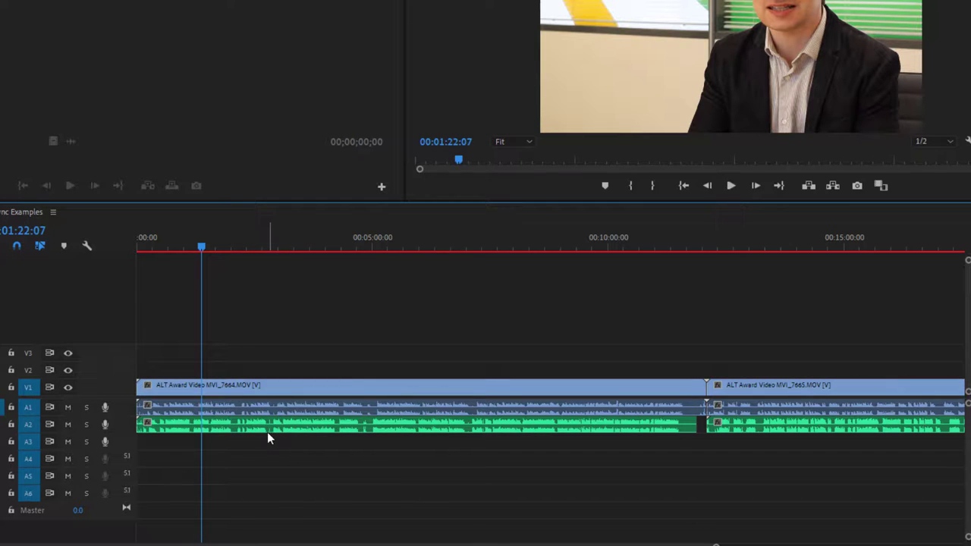
{"action": "left_click", "coordinate": [731, 186]}
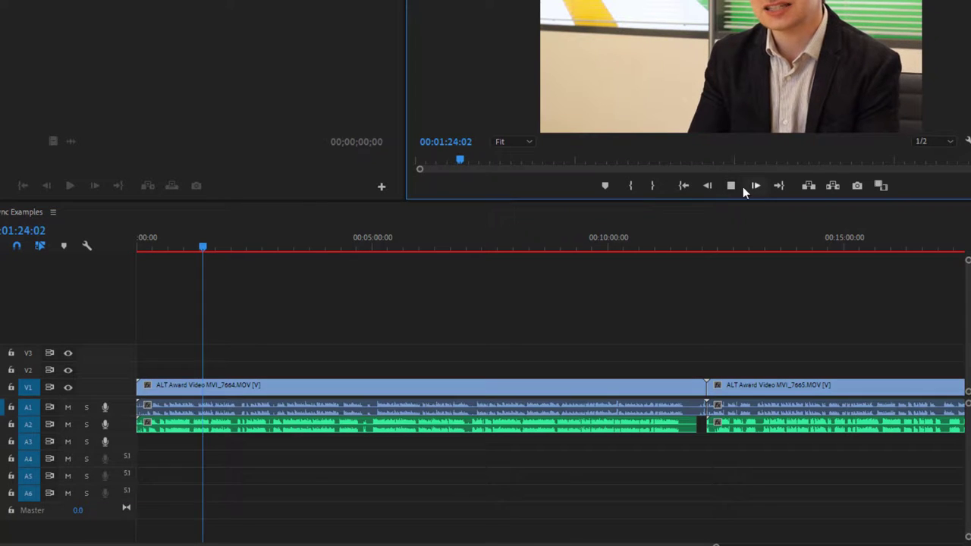
{"action": "left_click", "coordinate": [743, 186]}
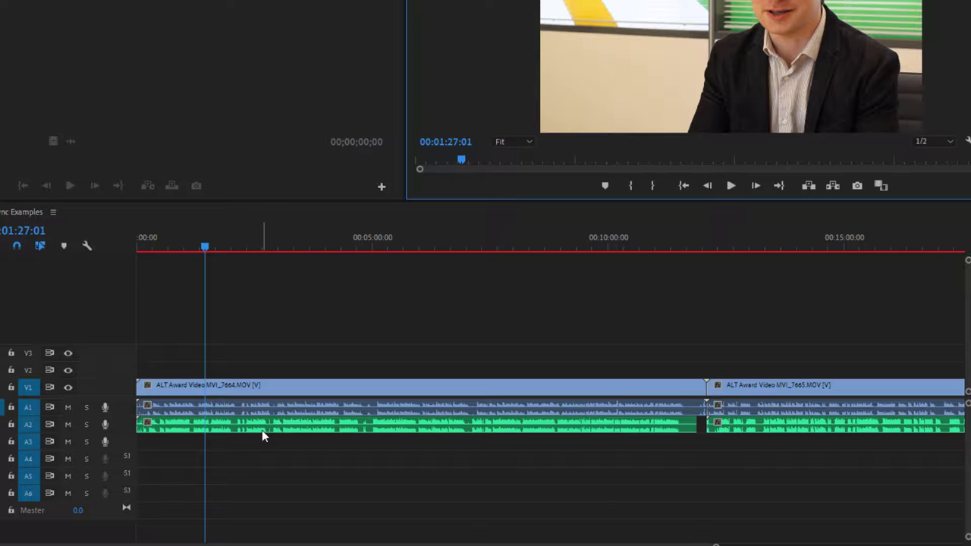
Step: Synchronize MVI_7664 with its A2 audio by audio
{"action": "left_click", "coordinate": [363, 385]}
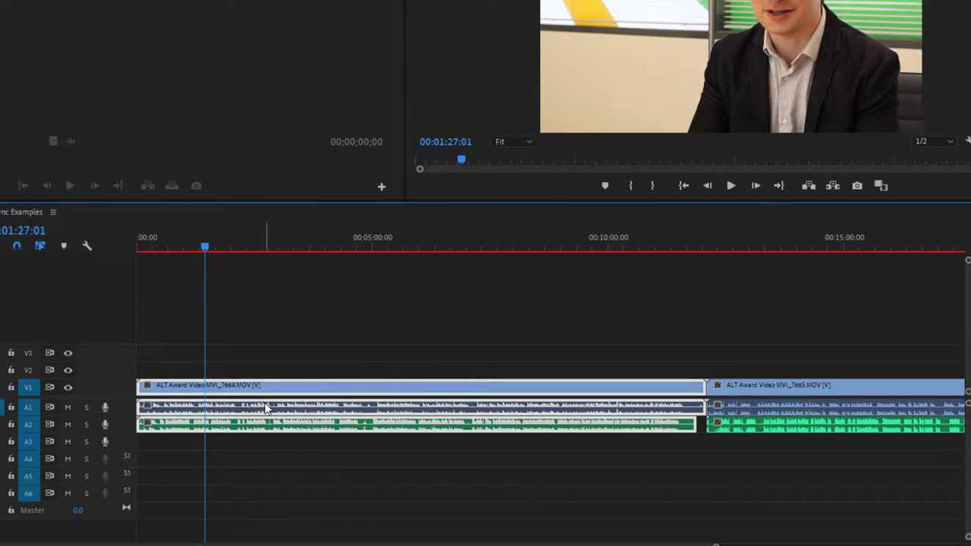
{"action": "right_click", "coordinate": [278, 425]}
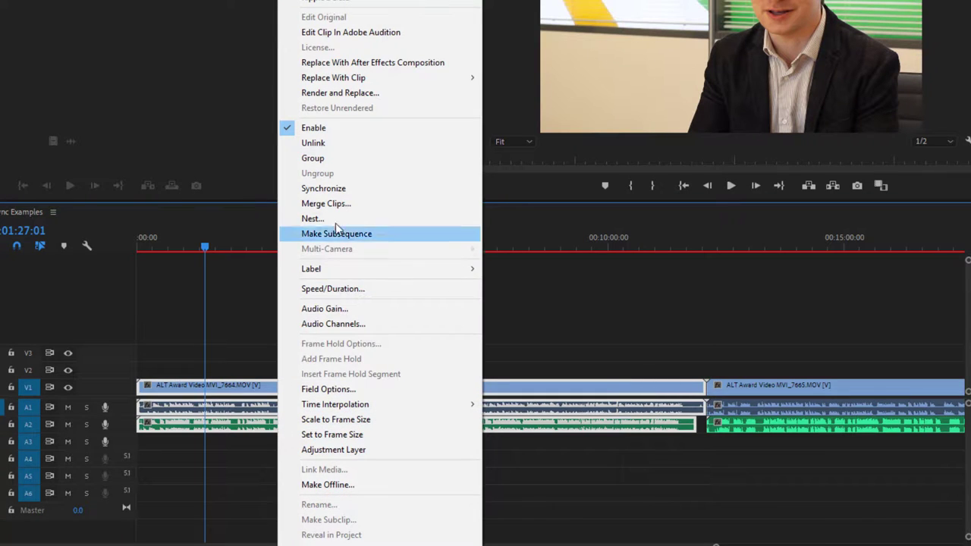
{"action": "left_click", "coordinate": [324, 189]}
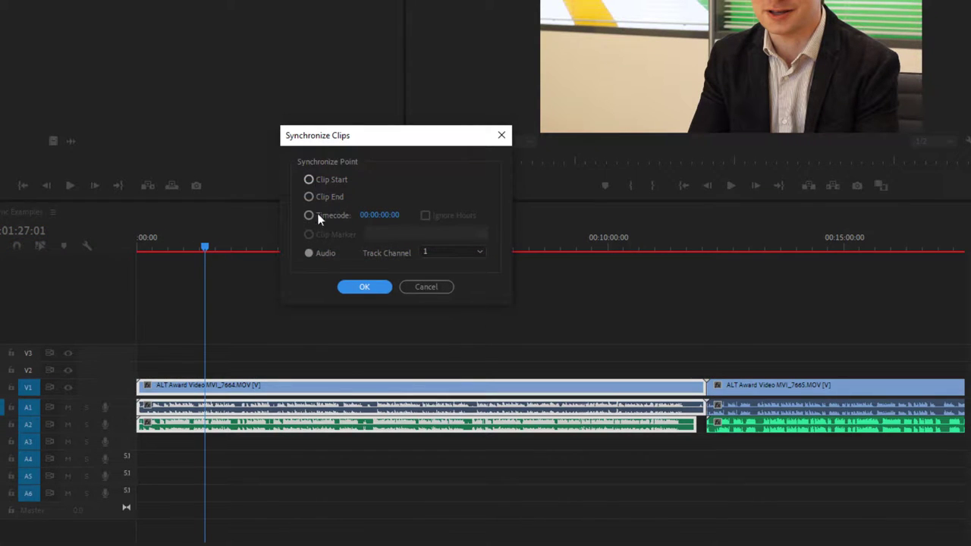
{"action": "left_click", "coordinate": [308, 253]}
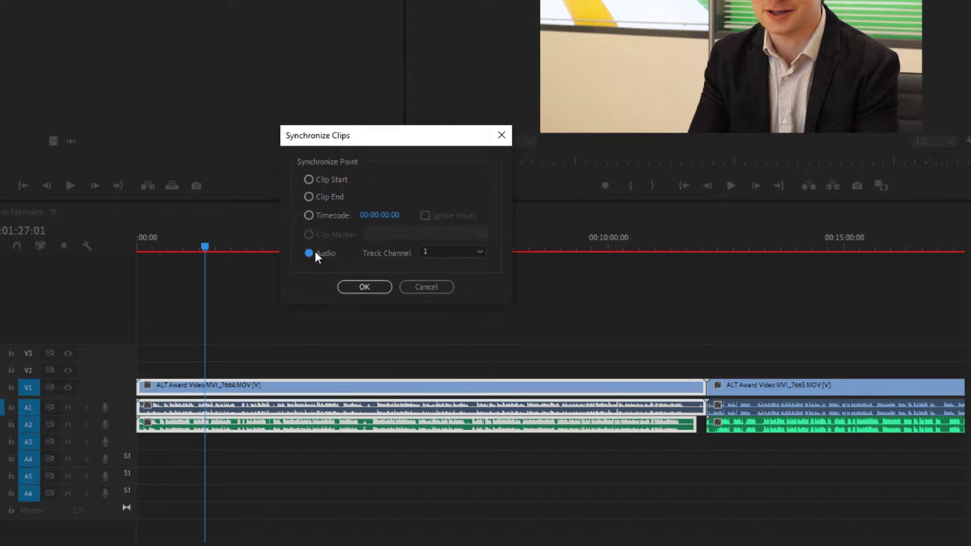
{"action": "left_click", "coordinate": [371, 286]}
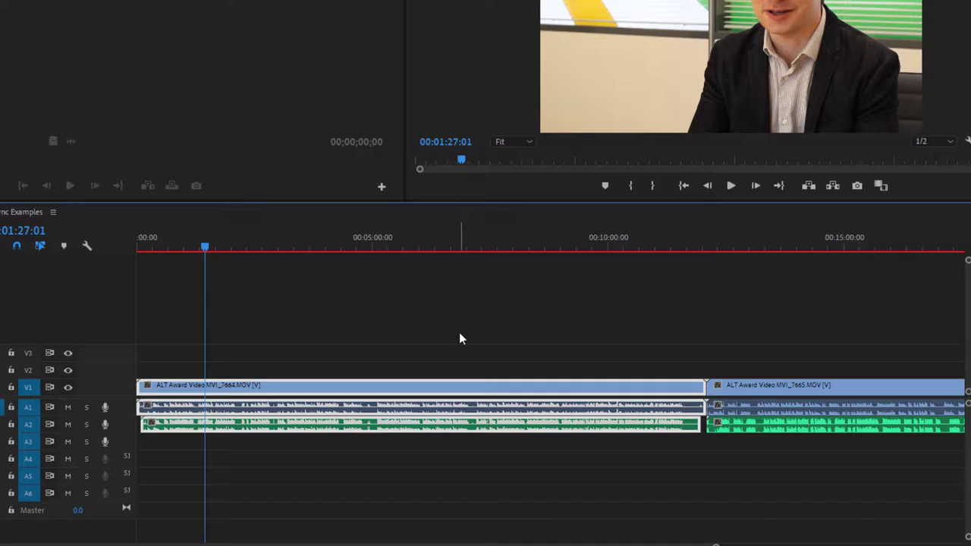
{"action": "left_click", "coordinate": [306, 477]}
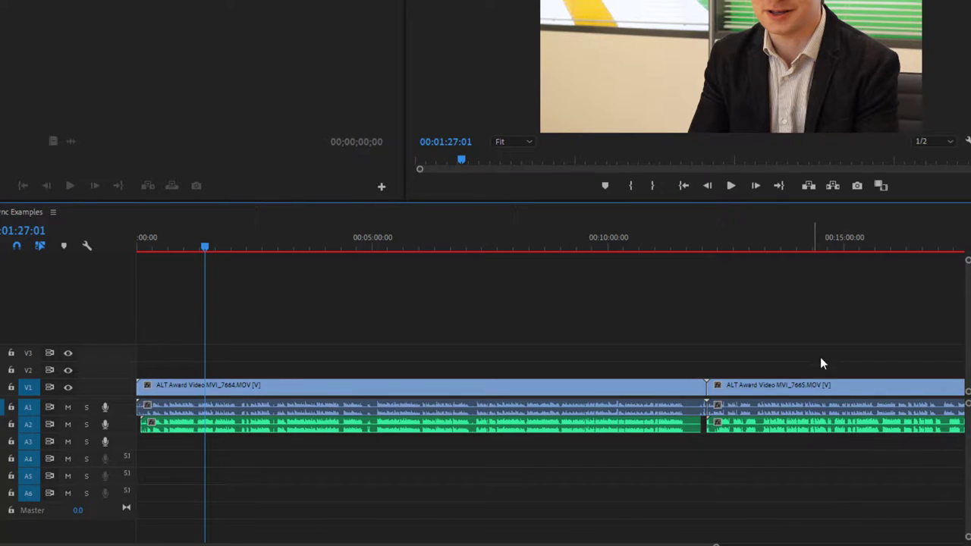
Step: Synchronize MVI_7665 with the external audio beneath it by audio
{"action": "left_click_drag", "start_coordinate": [818, 355], "coordinate": [804, 433]}
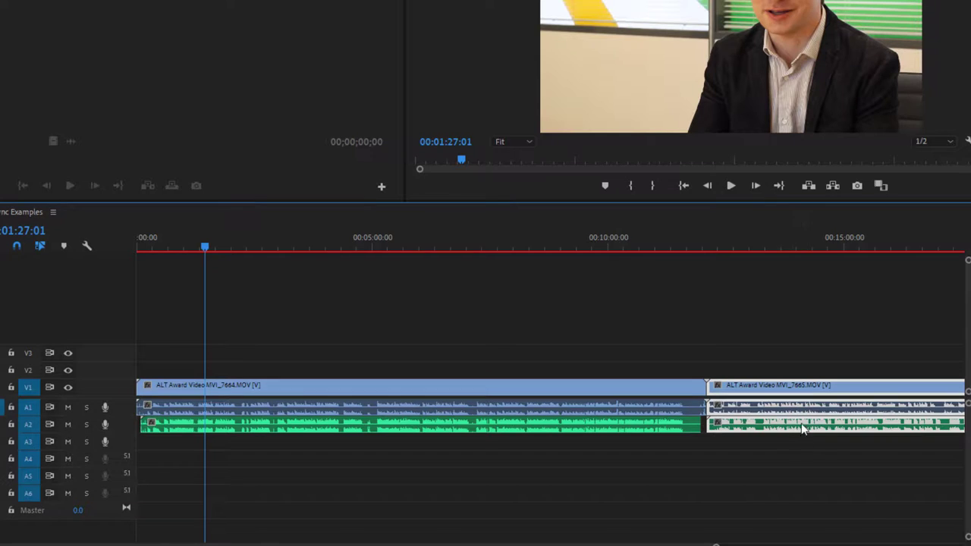
{"action": "right_click", "coordinate": [804, 429]}
{"action": "left_click", "coordinate": [838, 187]}
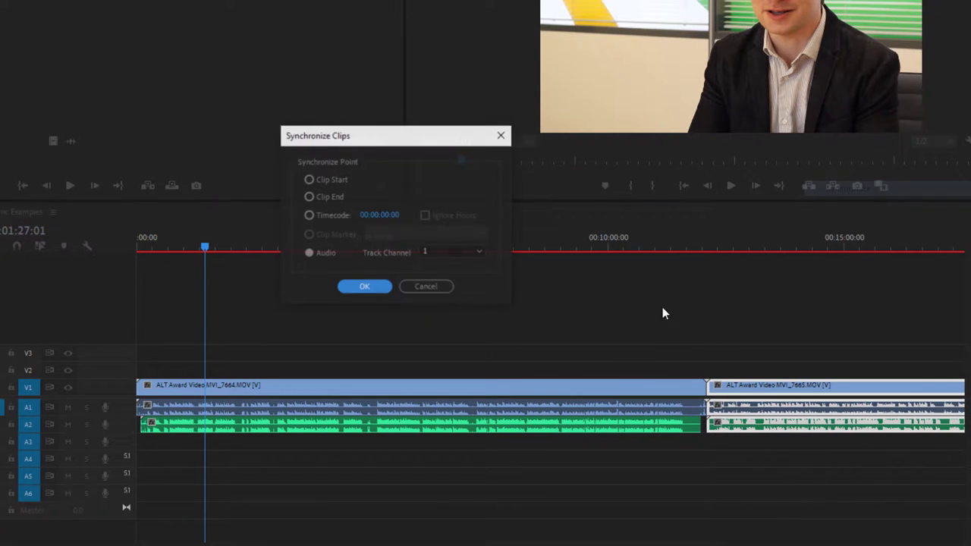
{"action": "left_click", "coordinate": [367, 286]}
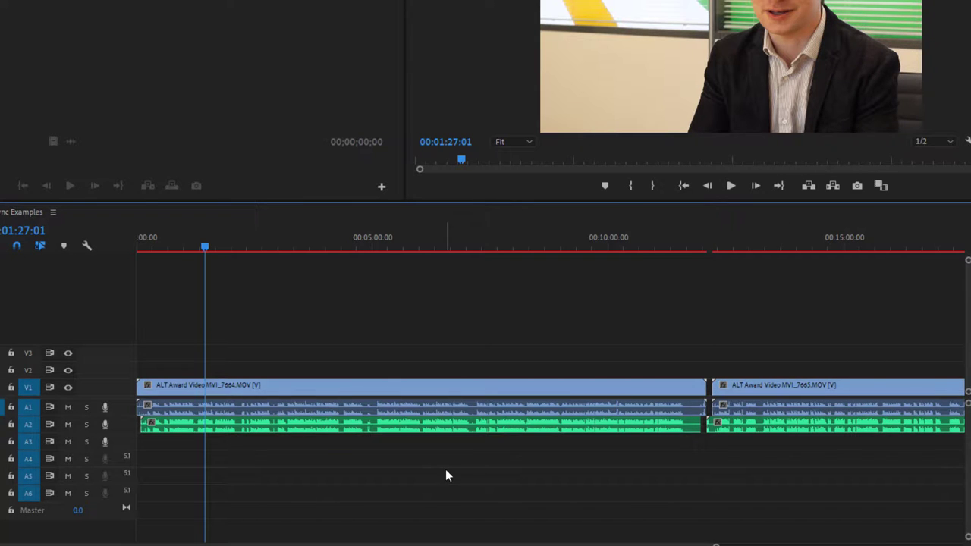
{"action": "left_click", "coordinate": [12, 388]}
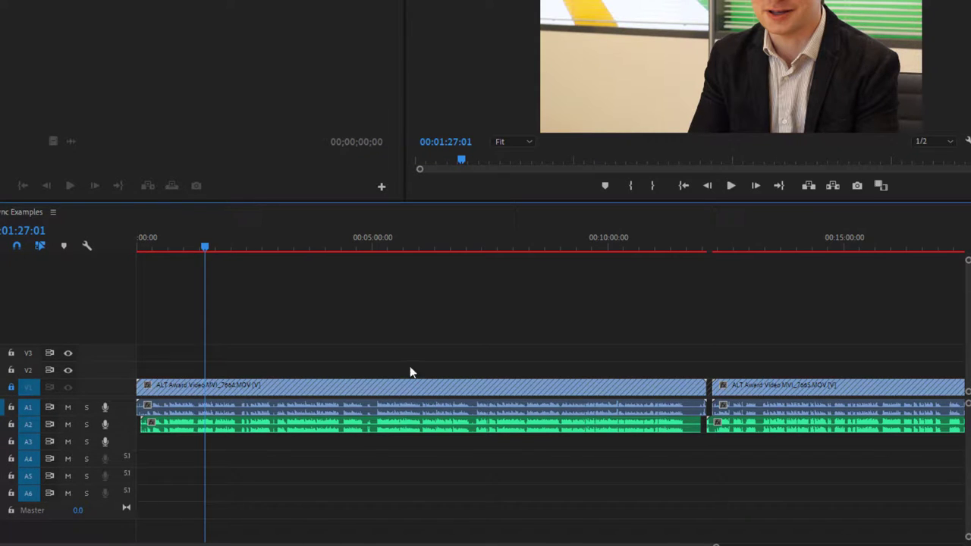
{"action": "left_click", "coordinate": [12, 388]}
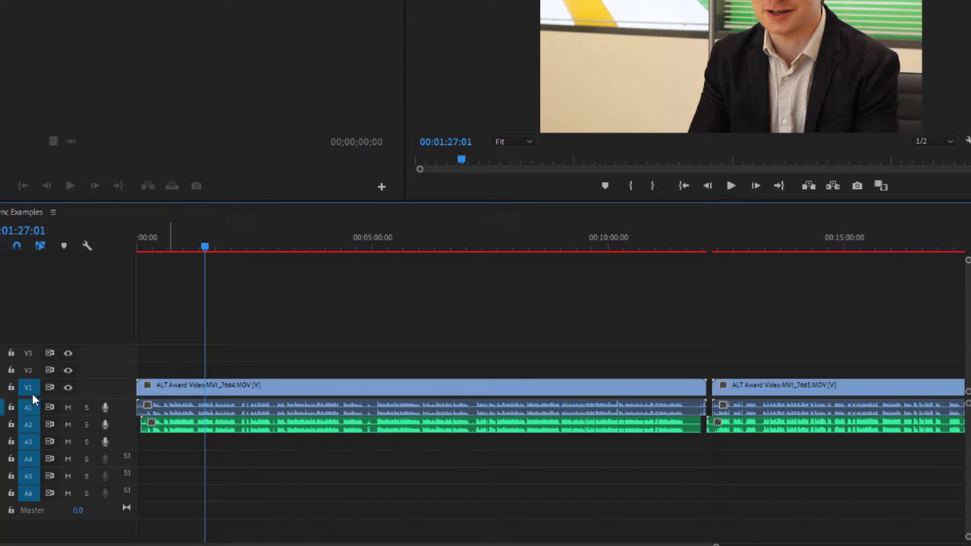
{"action": "left_click", "coordinate": [30, 407]}
{"action": "left_click", "coordinate": [30, 424]}
{"action": "left_click_drag", "start_coordinate": [393, 490], "coordinate": [292, 390]}
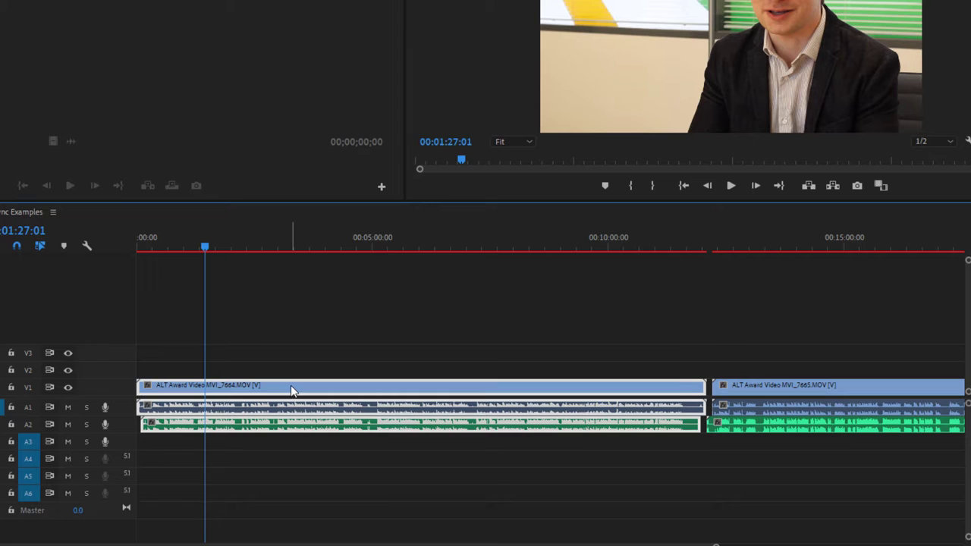
{"action": "right_click", "coordinate": [292, 390]}
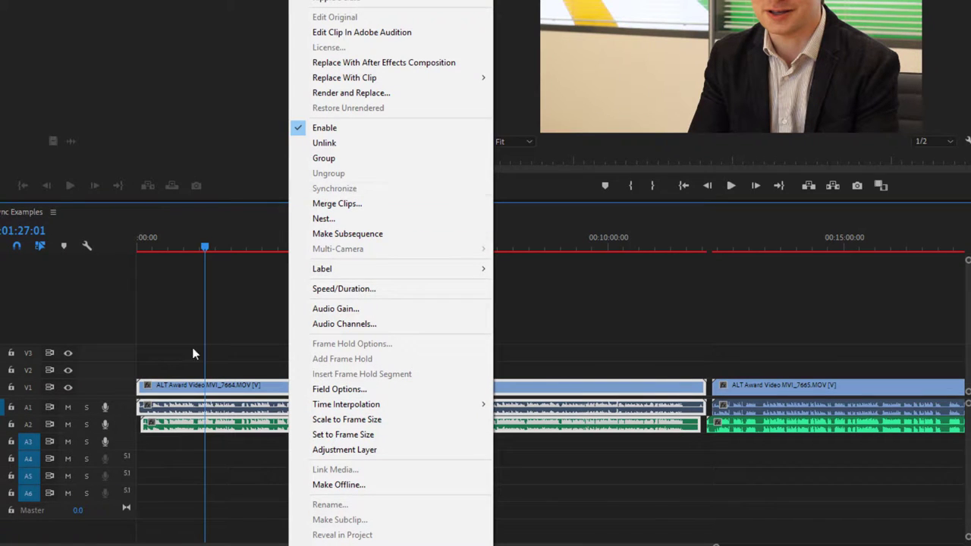
{"action": "left_click", "coordinate": [235, 354]}
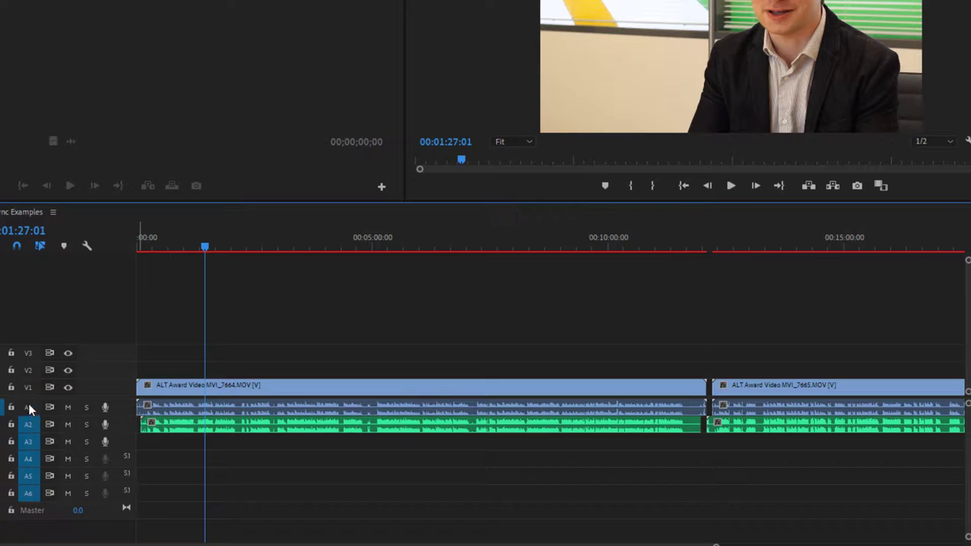
{"action": "left_click", "coordinate": [28, 407]}
{"action": "left_click", "coordinate": [31, 387]}
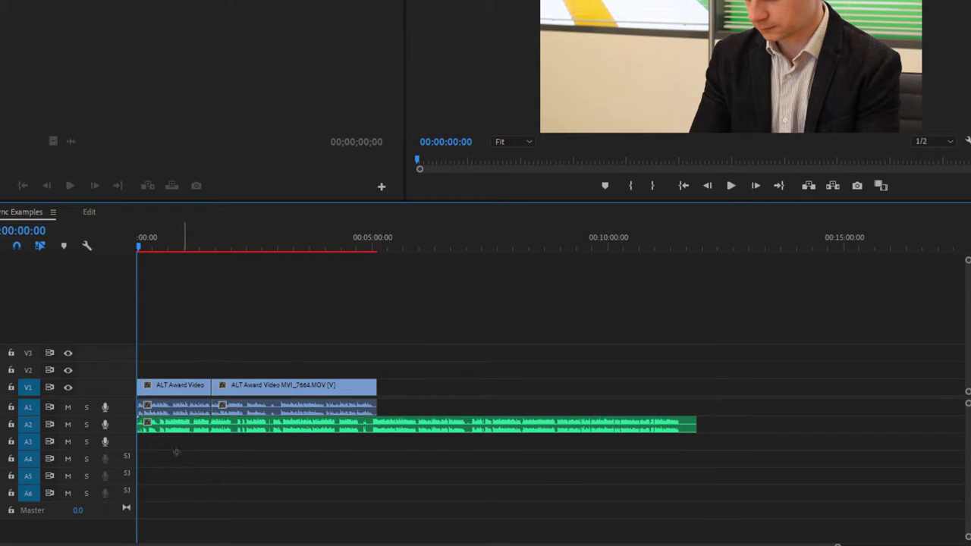
Step: Audio-sync the first camera clip to the long A2 recording, then jump to the next clip start
{"action": "left_click_drag", "start_coordinate": [185, 451], "coordinate": [161, 372]}
{"action": "right_click", "coordinate": [174, 384]}
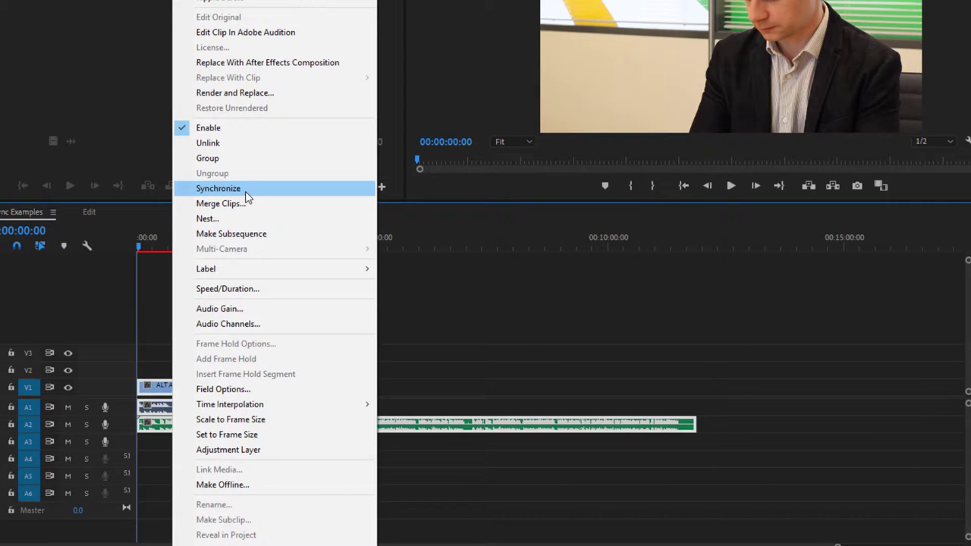
{"action": "left_click", "coordinate": [245, 191]}
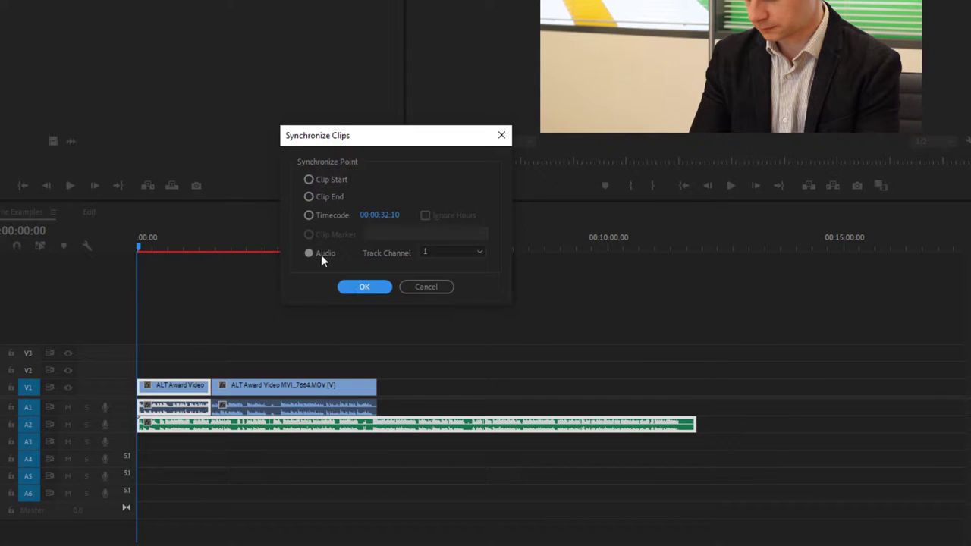
{"action": "left_click", "coordinate": [321, 254]}
{"action": "left_click", "coordinate": [384, 288]}
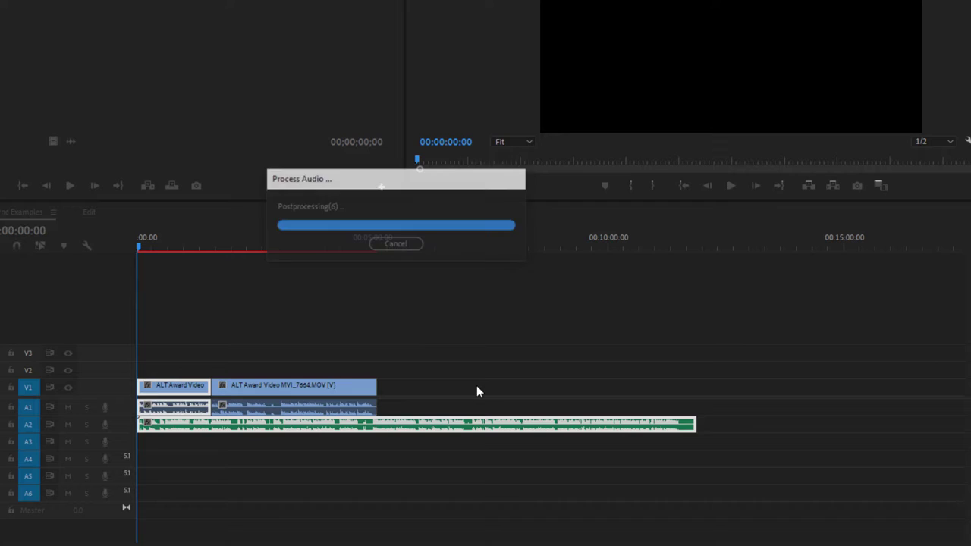
{"action": "key", "text": "Down"}
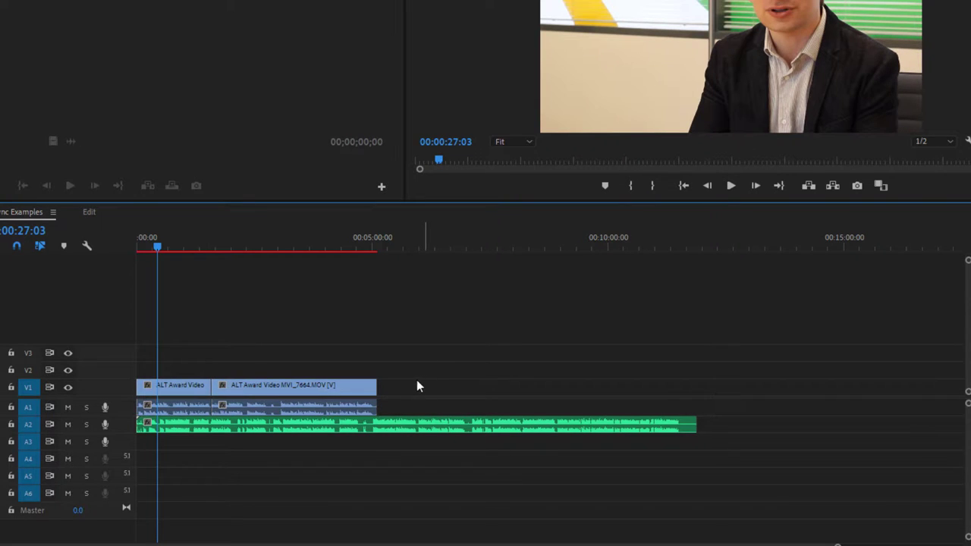
Step: Move MVI_7664 to about 7:45 and audio-sync the first clip to the long A2 audio
{"action": "left_click_drag", "start_coordinate": [259, 391], "coordinate": [550, 392]}
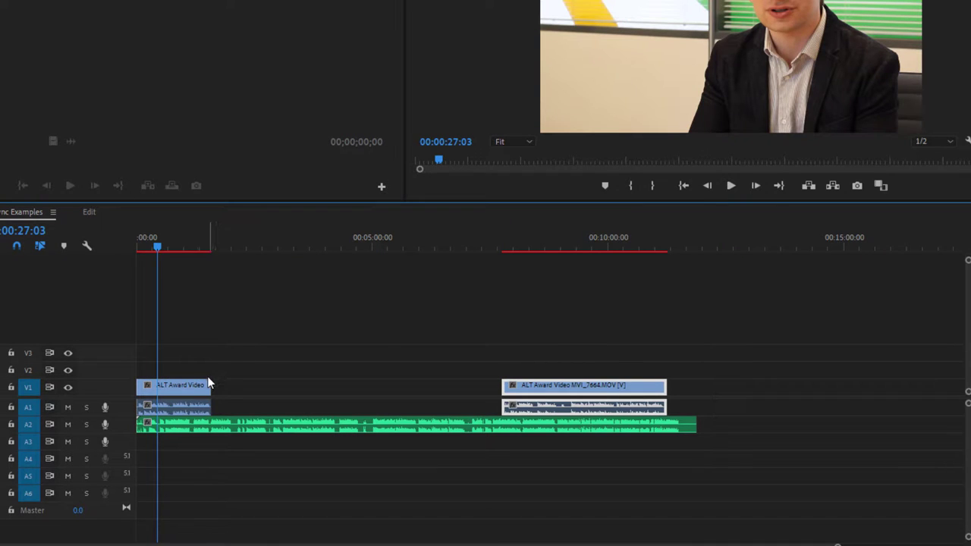
{"action": "left_click_drag", "start_coordinate": [203, 378], "coordinate": [177, 437]}
{"action": "right_click", "coordinate": [177, 437]}
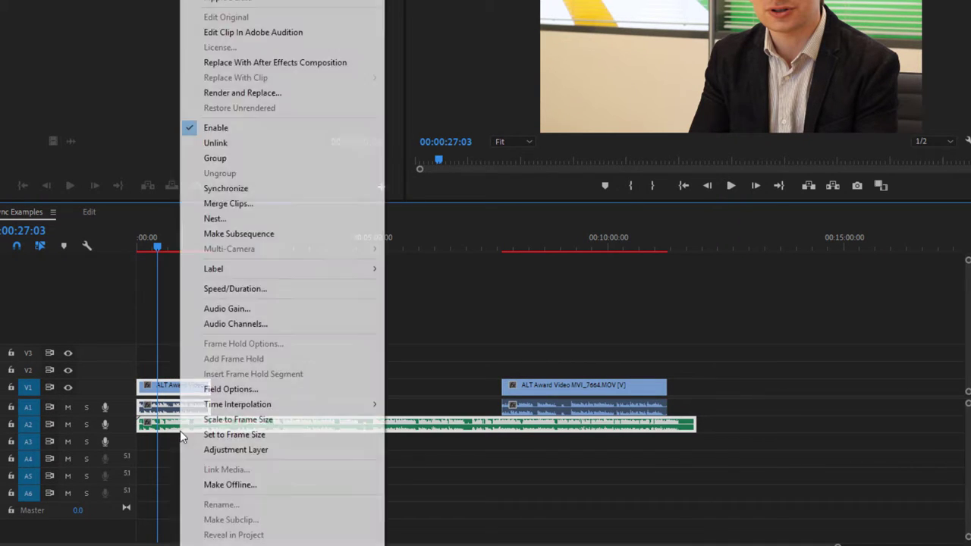
{"action": "left_click", "coordinate": [263, 188]}
{"action": "left_click", "coordinate": [367, 287]}
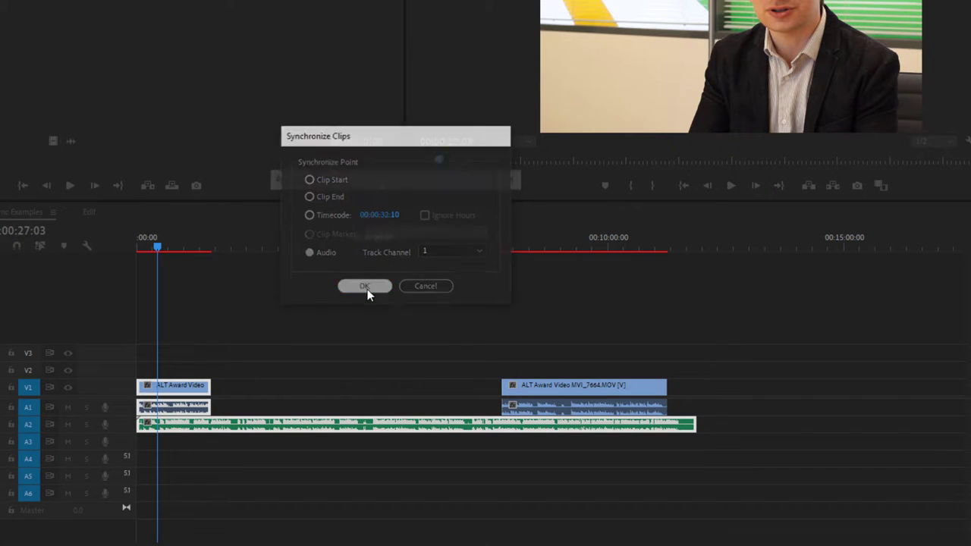
{"action": "left_click", "coordinate": [385, 367]}
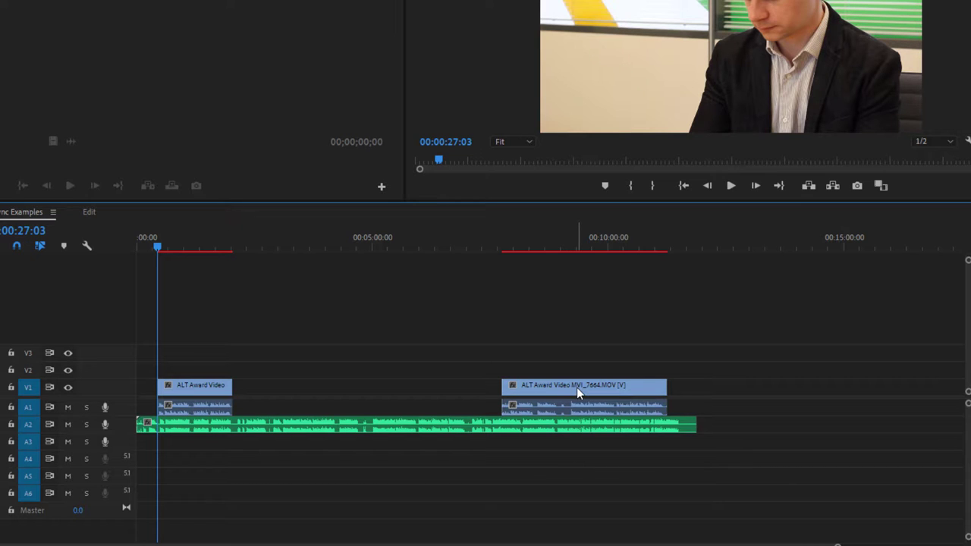
Step: Move MVI_7664 near the 5-minute mark and audio-sync it to the long A2 audio
{"action": "left_click_drag", "start_coordinate": [576, 386], "coordinate": [319, 394]}
{"action": "left_click_drag", "start_coordinate": [327, 474], "coordinate": [280, 370]}
{"action": "right_click", "coordinate": [285, 388]}
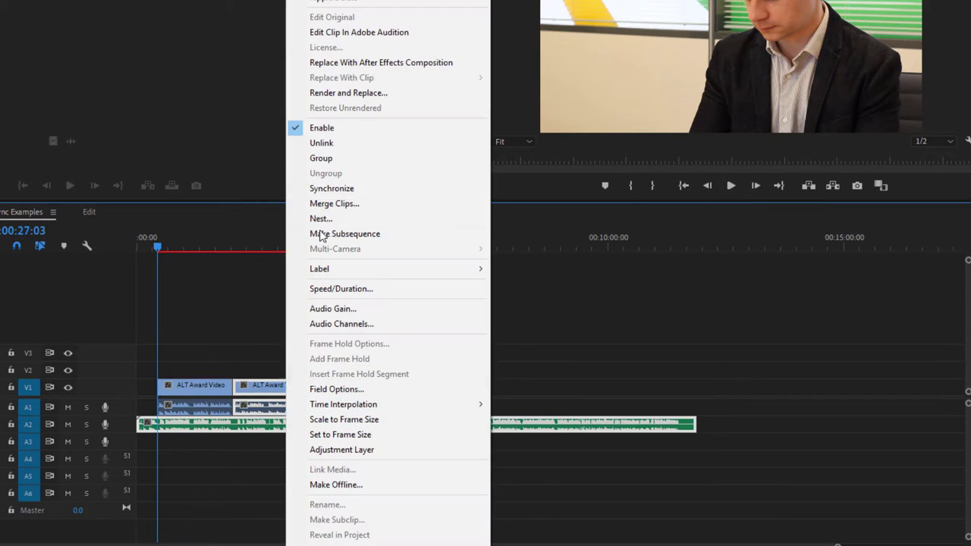
{"action": "left_click", "coordinate": [326, 192]}
{"action": "left_click", "coordinate": [367, 286]}
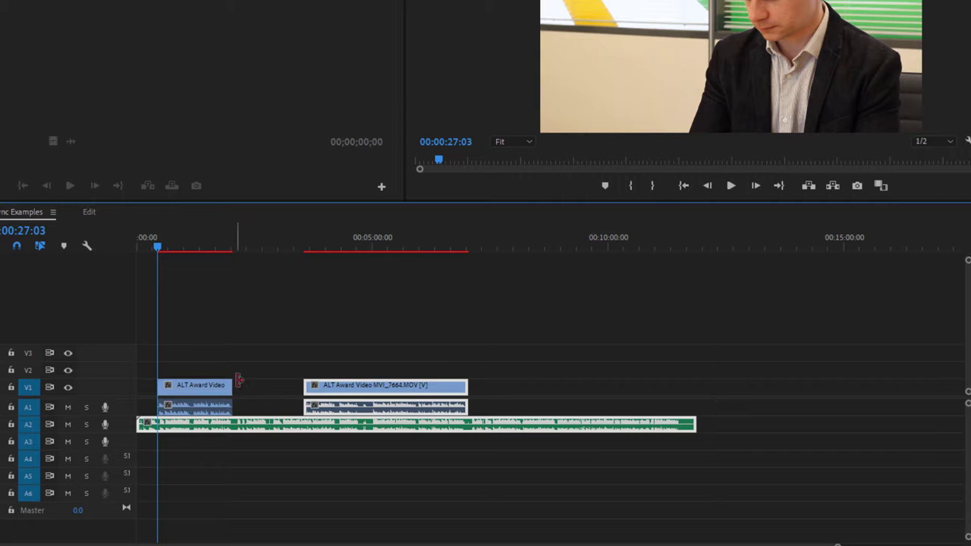
{"action": "left_click", "coordinate": [367, 358]}
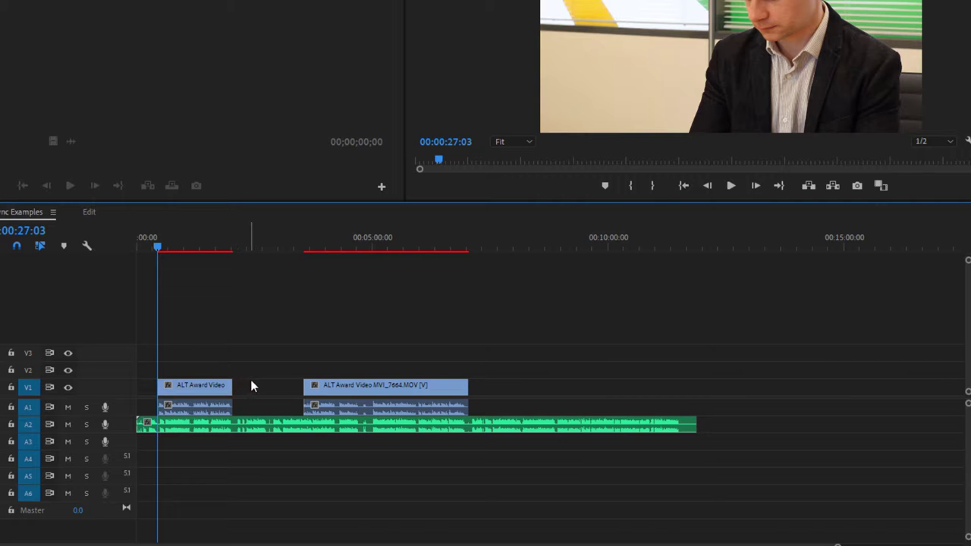
Step: Move MVI_7664 later and audio-sync it with the external A2 audio
{"action": "left_click_drag", "start_coordinate": [391, 388], "coordinate": [552, 394]}
{"action": "left_click_drag", "start_coordinate": [535, 459], "coordinate": [507, 394]}
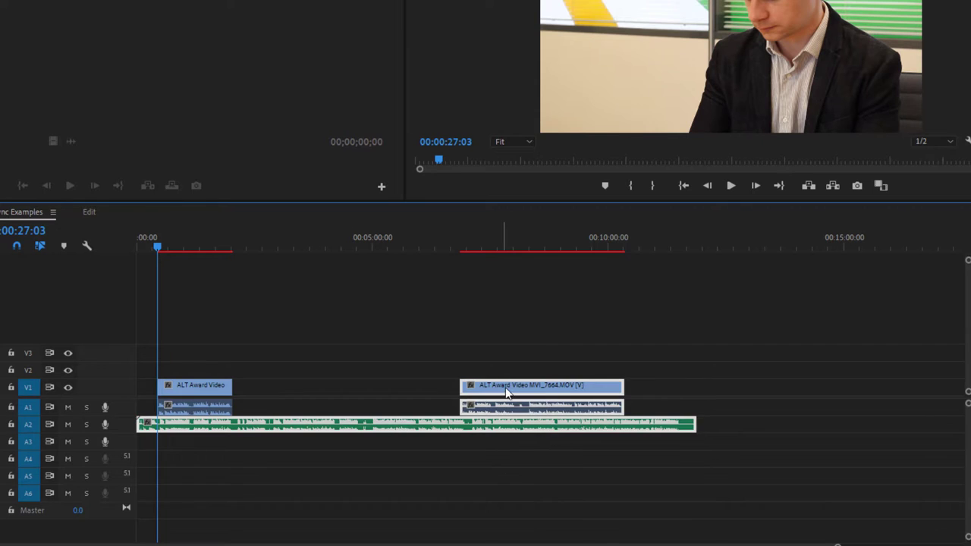
{"action": "right_click", "coordinate": [507, 394]}
{"action": "left_click", "coordinate": [553, 188]}
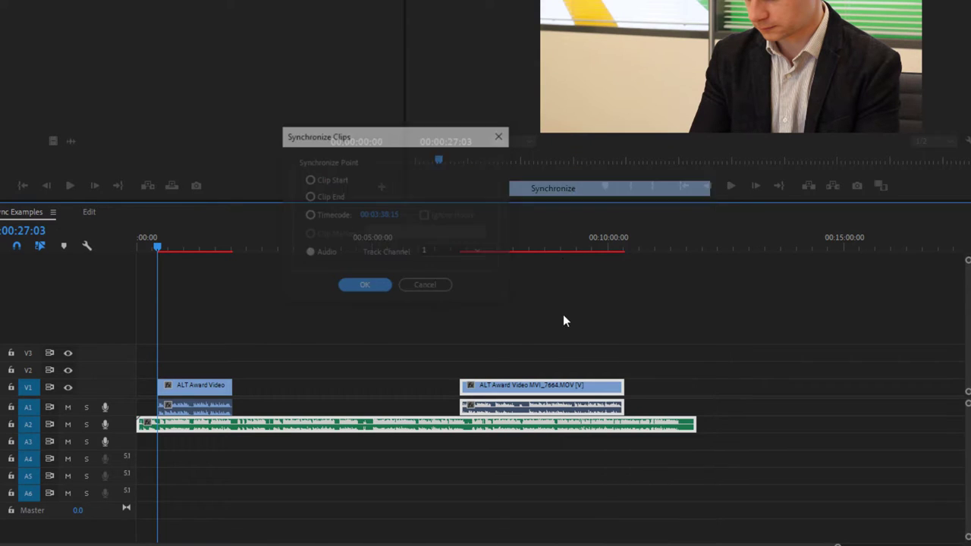
{"action": "left_click", "coordinate": [372, 287]}
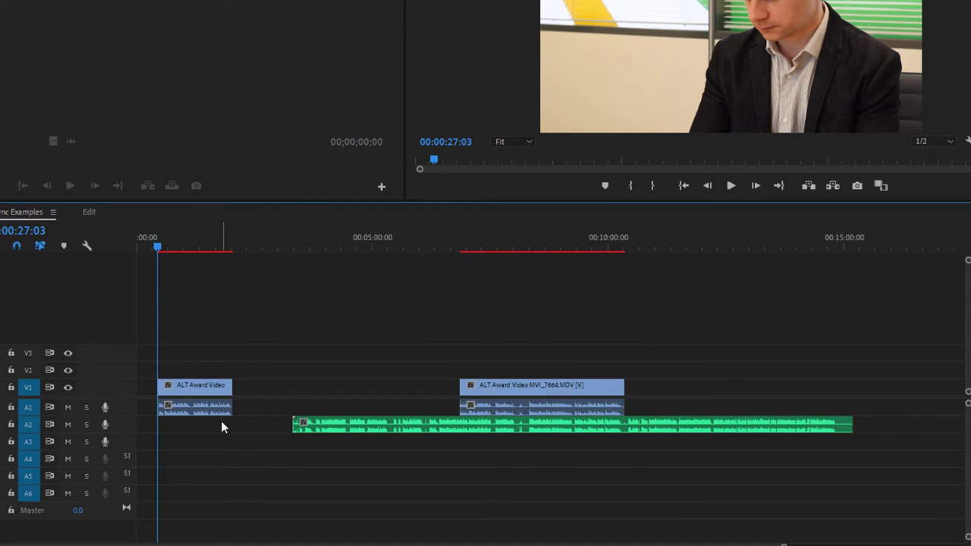
Step: Audio-sync the first ALT Award Video clip with the external A2 audio
{"action": "left_click_drag", "start_coordinate": [162, 343], "coordinate": [311, 430]}
{"action": "right_click", "coordinate": [311, 430]}
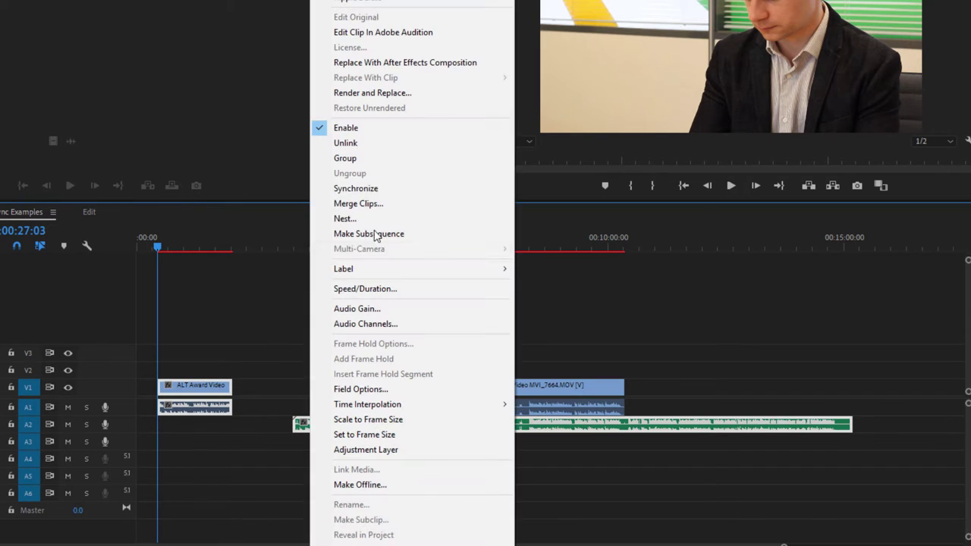
{"action": "left_click", "coordinate": [377, 188]}
{"action": "left_click", "coordinate": [365, 287]}
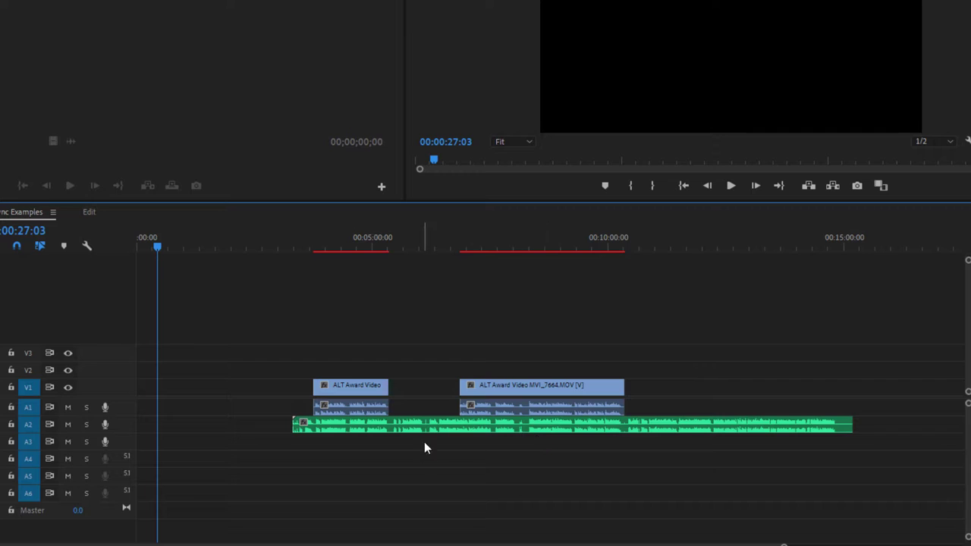
{"action": "left_click_drag", "start_coordinate": [488, 387], "coordinate": [657, 387]}
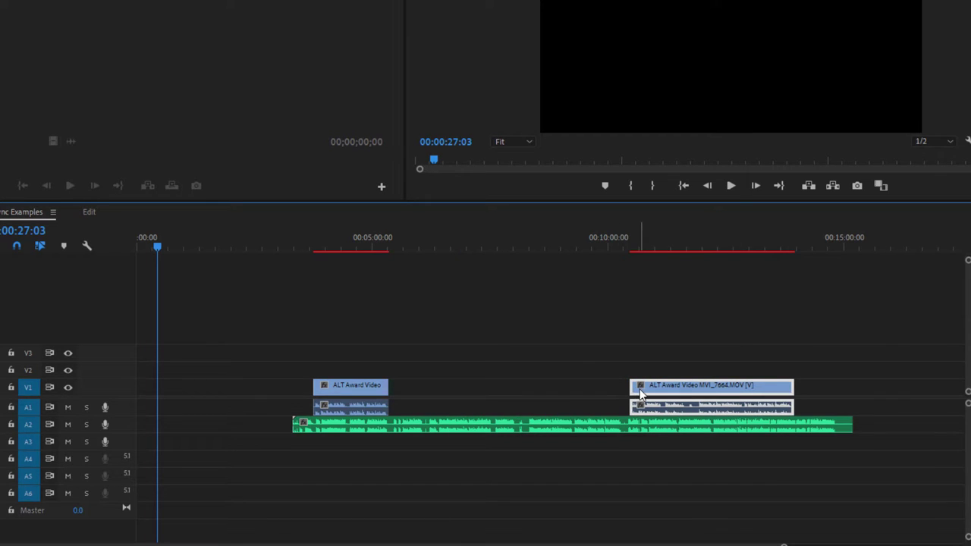
{"action": "left_click_drag", "start_coordinate": [384, 460], "coordinate": [364, 396]}
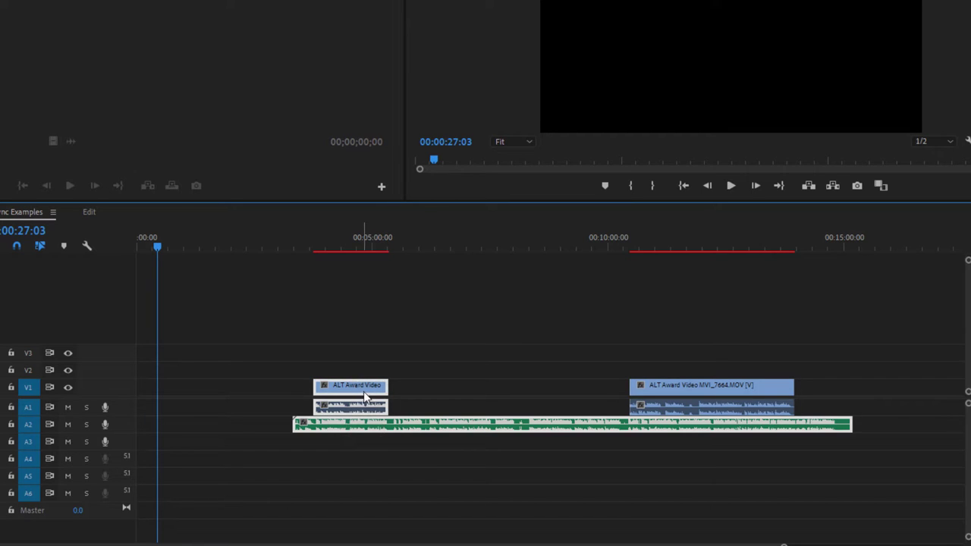
{"action": "left_click", "coordinate": [507, 367]}
{"action": "left_click_drag", "start_coordinate": [713, 386], "coordinate": [483, 395]}
{"action": "left_click_drag", "start_coordinate": [487, 466], "coordinate": [463, 374]}
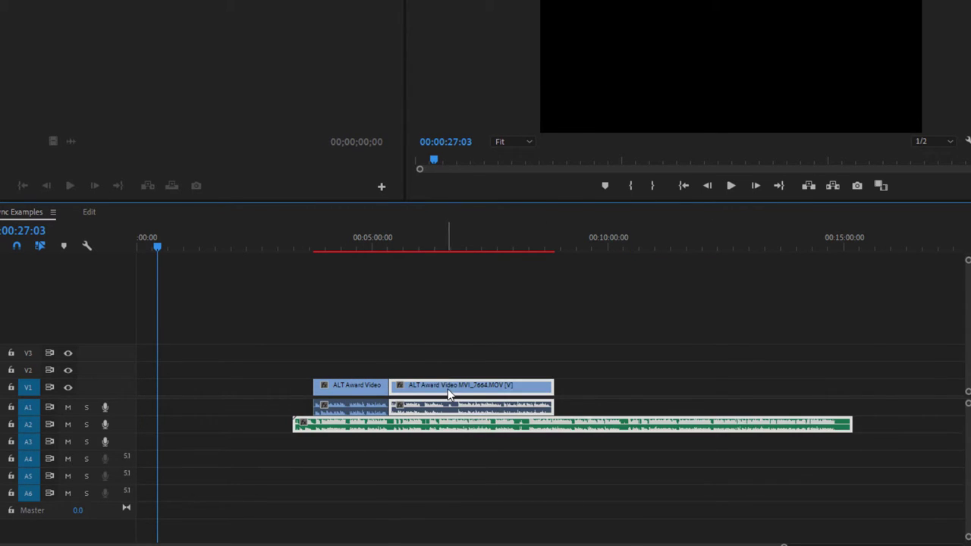
{"action": "right_click", "coordinate": [463, 374]}
{"action": "left_click", "coordinate": [521, 188]}
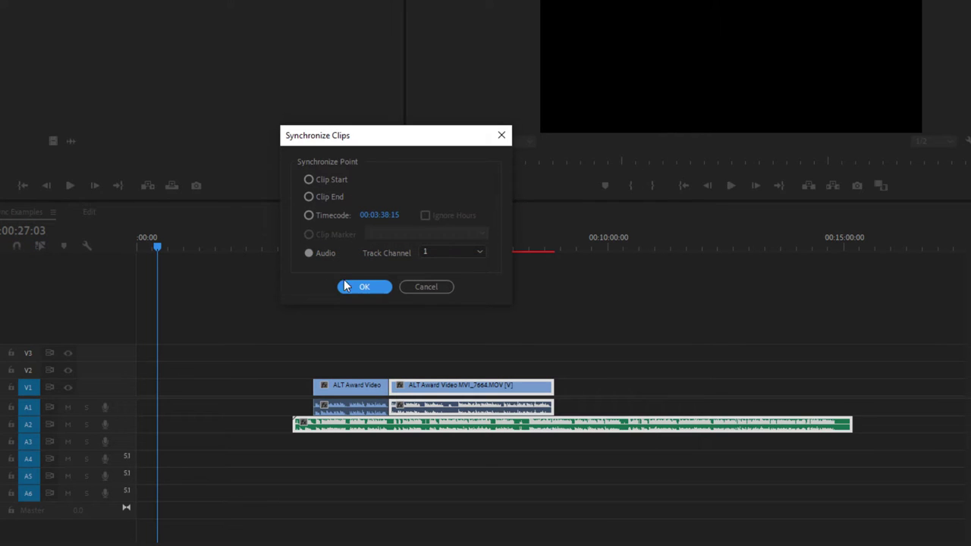
{"action": "left_click", "coordinate": [365, 287]}
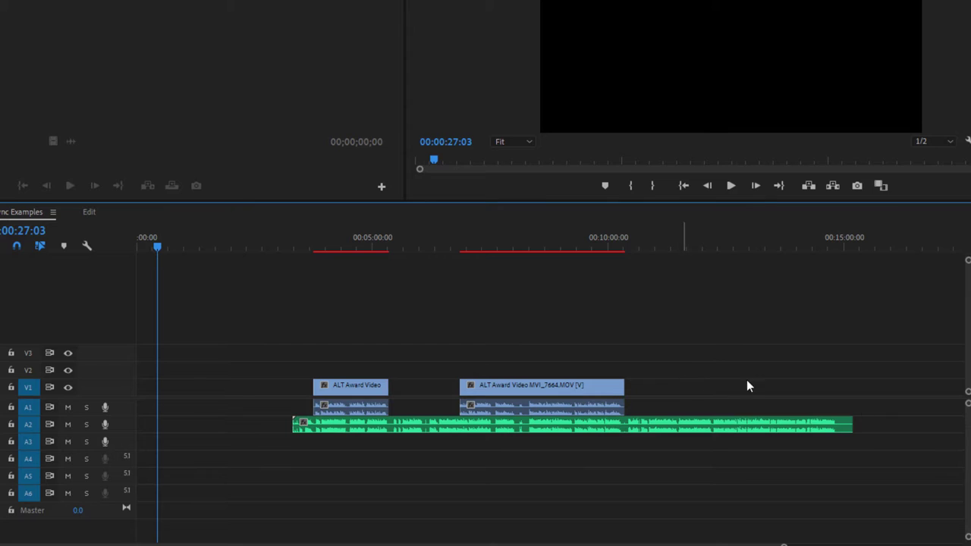
Step: Cut MVI_7664 in two, shift the pieces out of place, and re-sync them by audio
{"action": "left_click", "coordinate": [523, 386]}
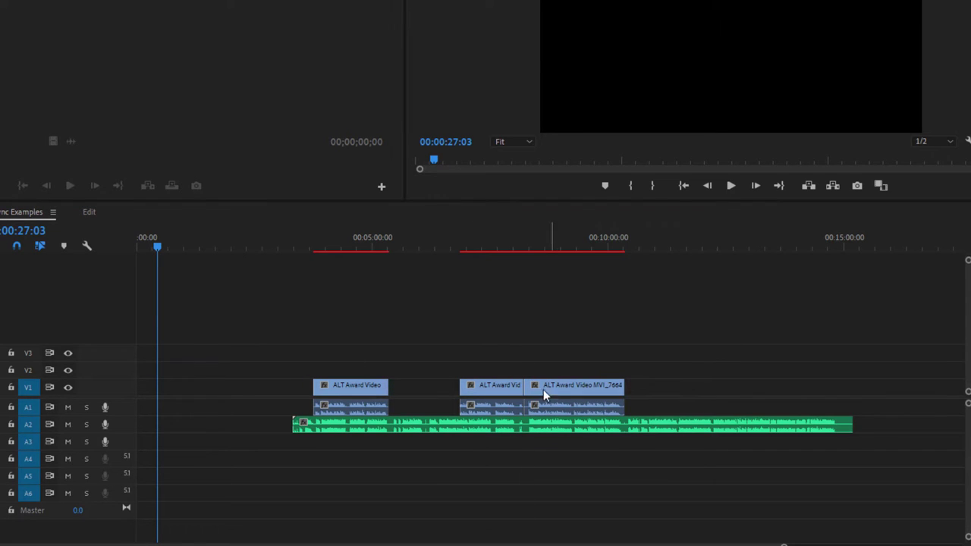
{"action": "mouse_move", "coordinate": [524, 385]}
{"action": "left_mouse_down"}
{"action": "mouse_move", "coordinate": [551, 385]}
{"action": "mouse_move", "coordinate": [505, 386]}
{"action": "mouse_move", "coordinate": [540, 390]}
{"action": "mouse_move", "coordinate": [525, 390]}
{"action": "left_mouse_up"}
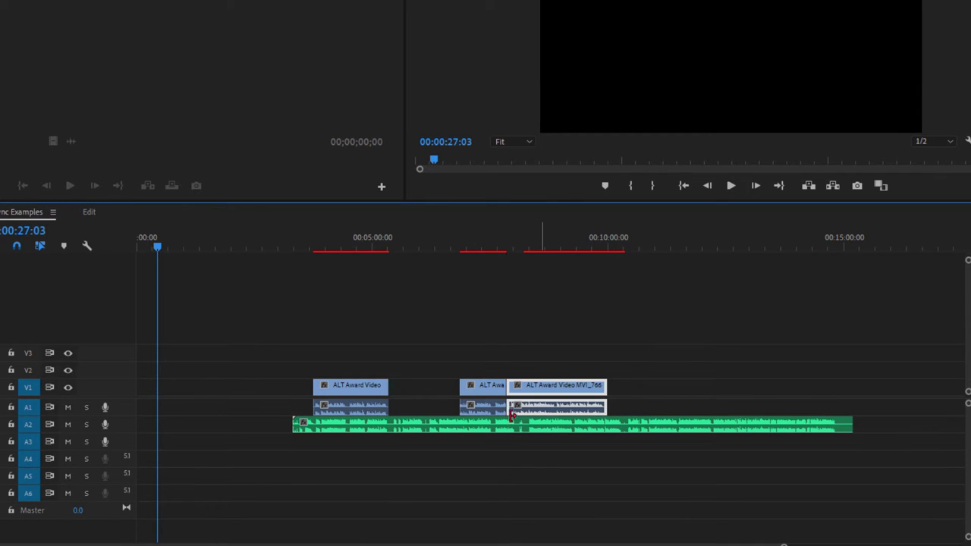
{"action": "left_click_drag", "start_coordinate": [612, 463], "coordinate": [554, 379]}
{"action": "left_click", "coordinate": [582, 342]}
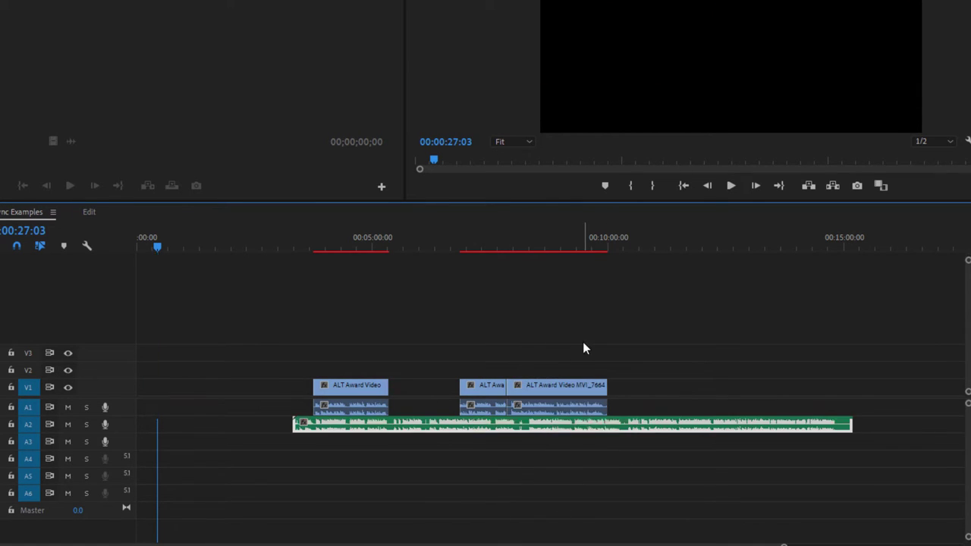
{"action": "left_click", "coordinate": [494, 393]}
{"action": "left_click_drag", "start_coordinate": [493, 393], "coordinate": [413, 396]}
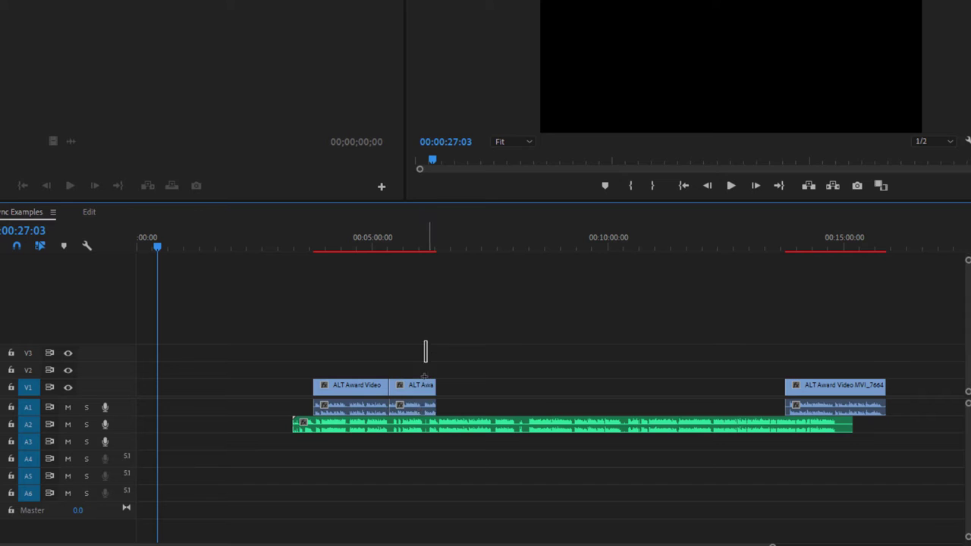
{"action": "right_click", "coordinate": [424, 388]}
{"action": "left_click", "coordinate": [468, 188]}
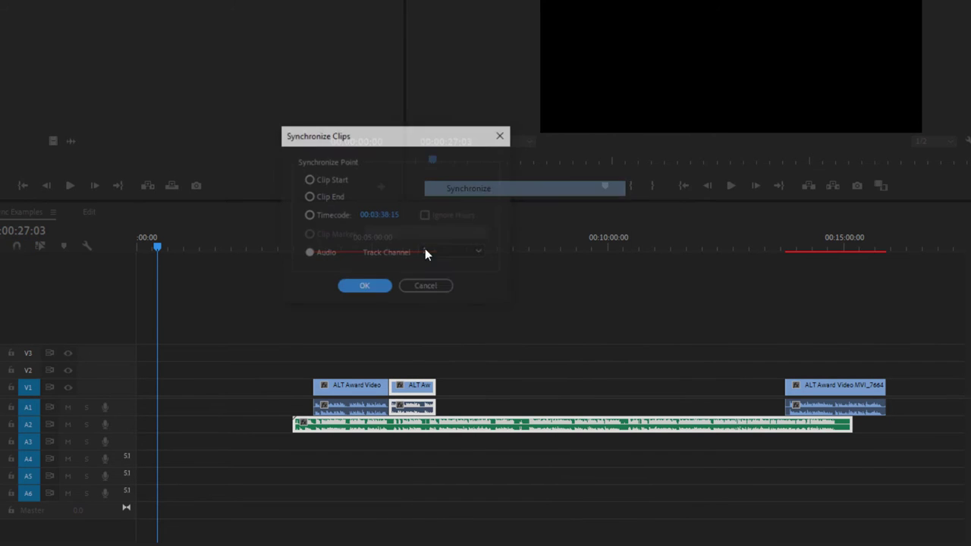
{"action": "left_click", "coordinate": [387, 286]}
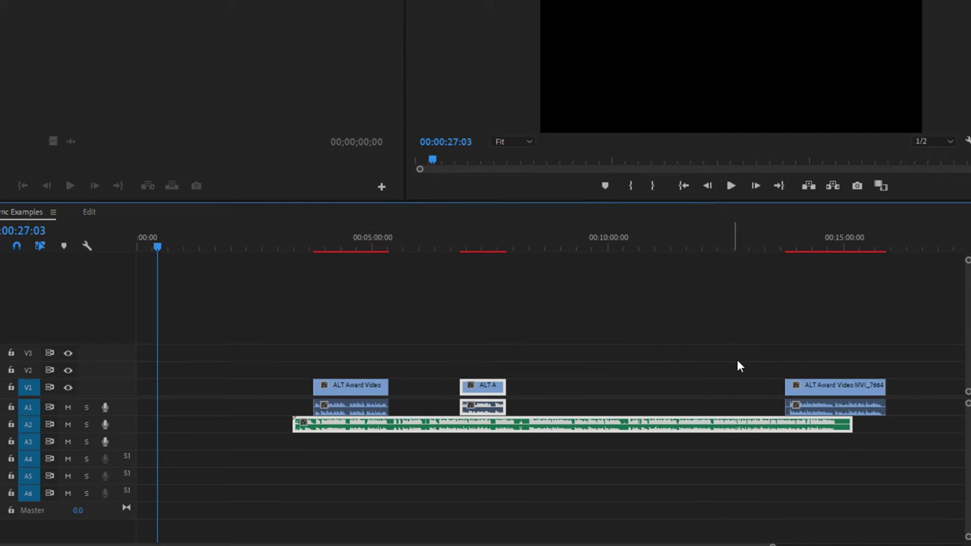
Step: Drag the last piece left and audio-sync it with the A2 recording
{"action": "left_click_drag", "start_coordinate": [820, 384], "coordinate": [550, 437]}
{"action": "right_click", "coordinate": [549, 426]}
{"action": "left_click", "coordinate": [574, 188]}
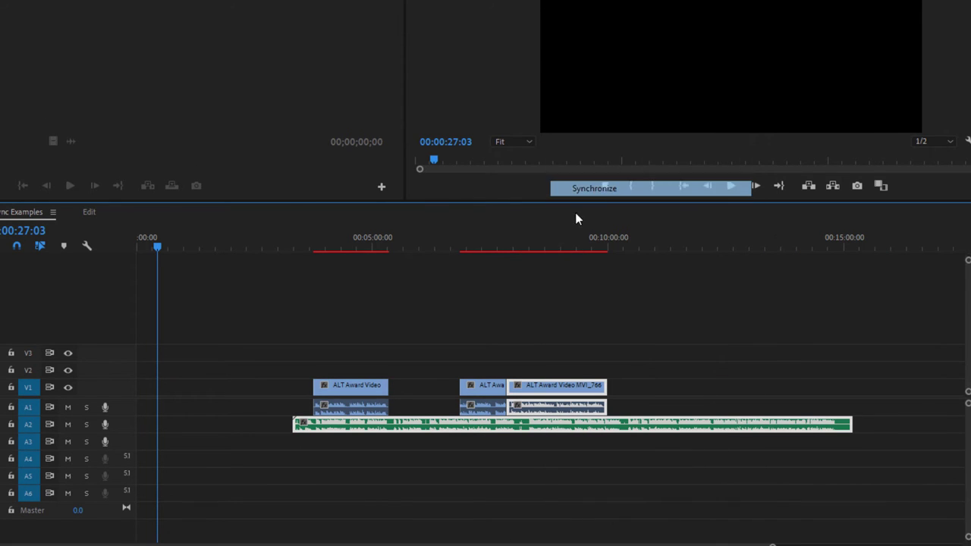
{"action": "left_click", "coordinate": [385, 287]}
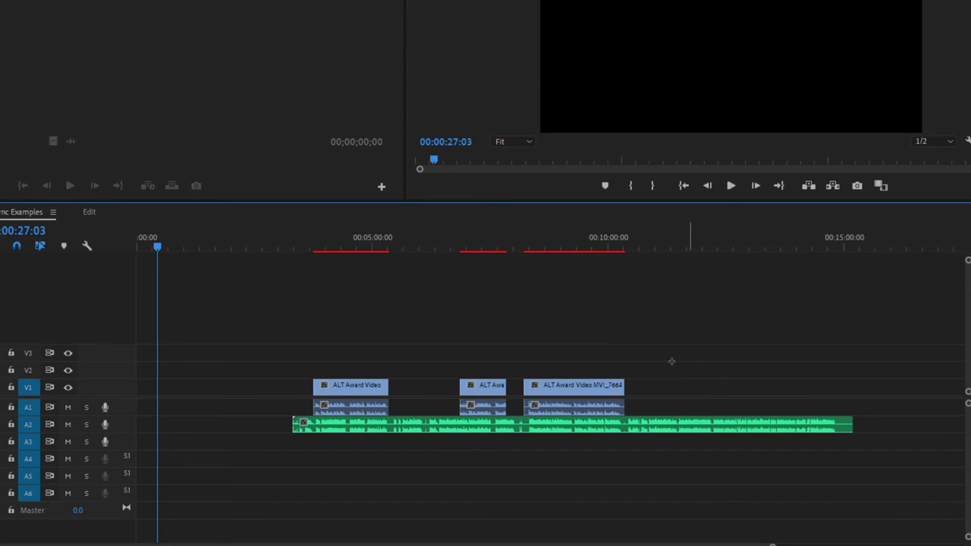
Step: Move all synced clips and the external audio to the timeline start, and mute track A1
{"action": "left_click", "coordinate": [474, 429]}
{"action": "left_click_drag", "start_coordinate": [474, 429], "coordinate": [266, 436]}
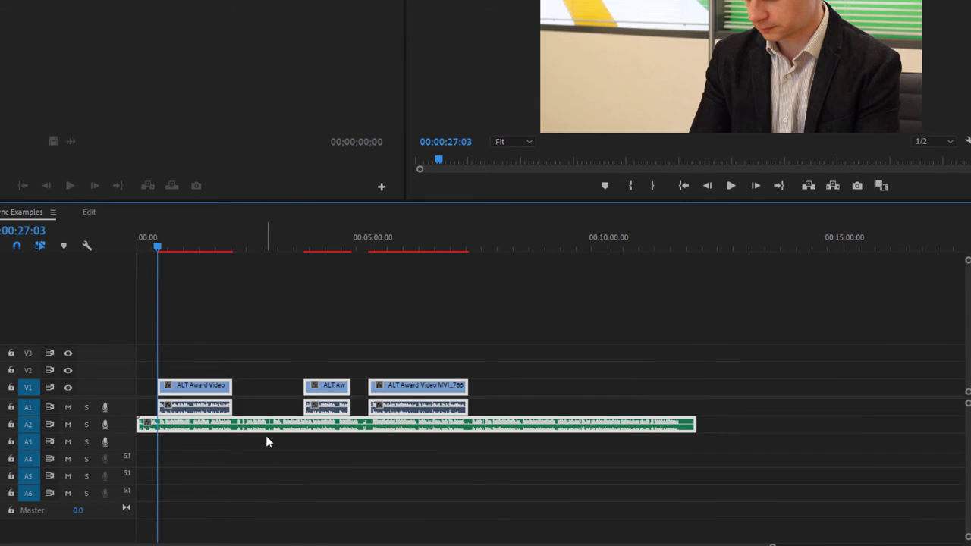
{"action": "left_click", "coordinate": [266, 443]}
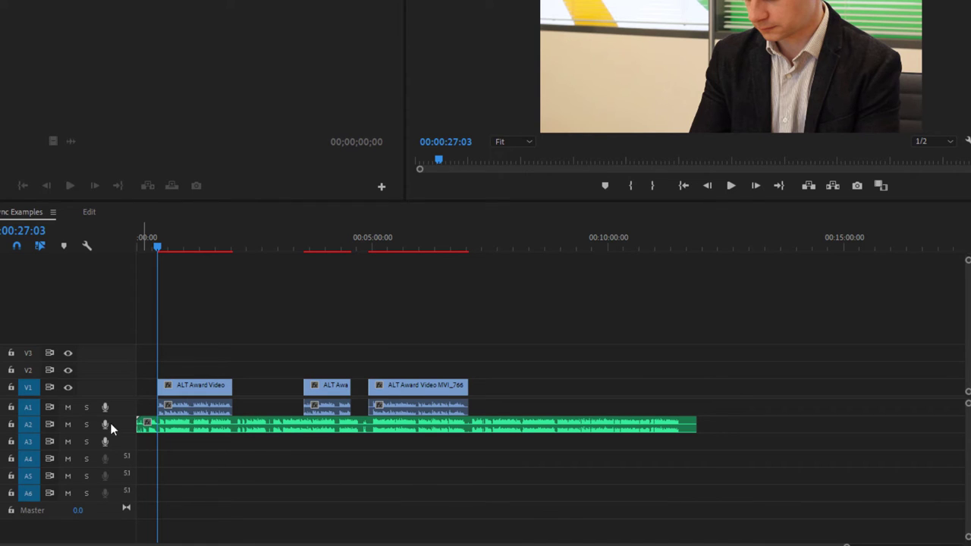
{"action": "left_click", "coordinate": [67, 409]}
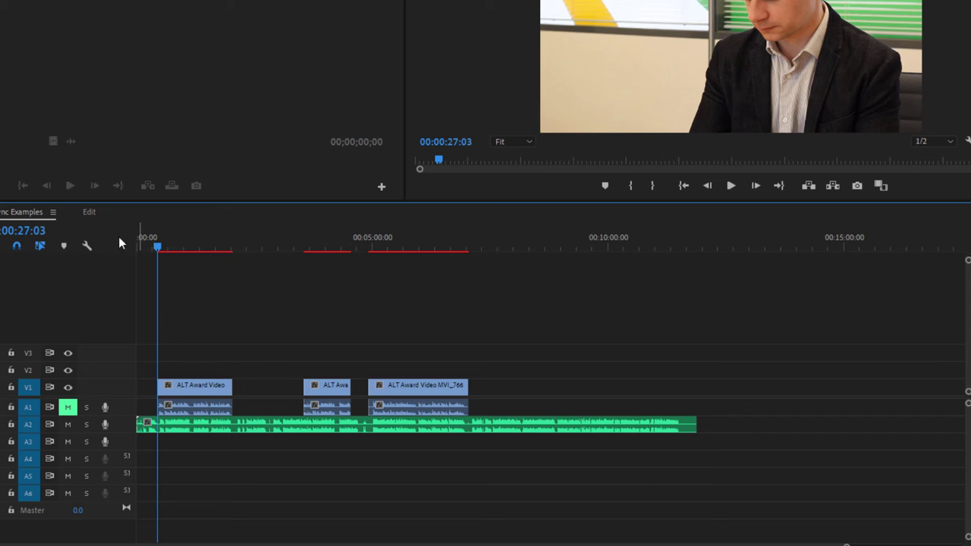
Step: Nest the Sync Examples sequence into the Edit sequence and zoom out to see it
{"action": "left_click", "coordinate": [97, 212]}
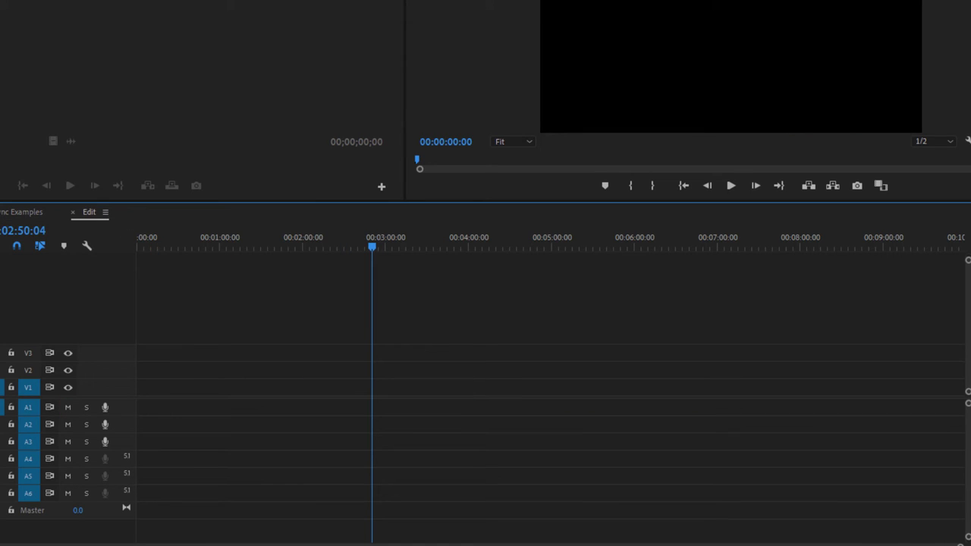
{"action": "left_click_drag", "start_coordinate": [2, 402], "coordinate": [120, 393]}
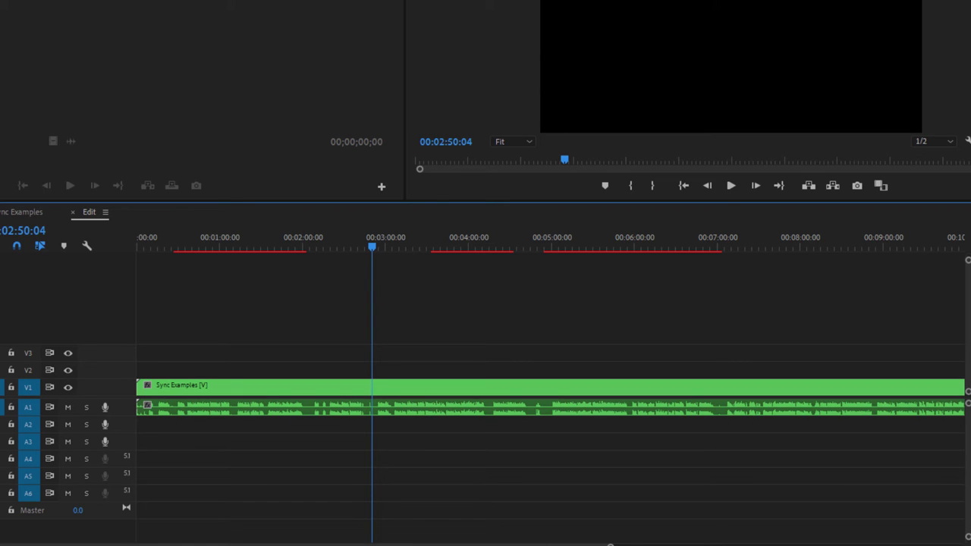
{"action": "key", "text": "minus"}
{"action": "key", "text": "minus"}
{"action": "key", "text": "minus"}
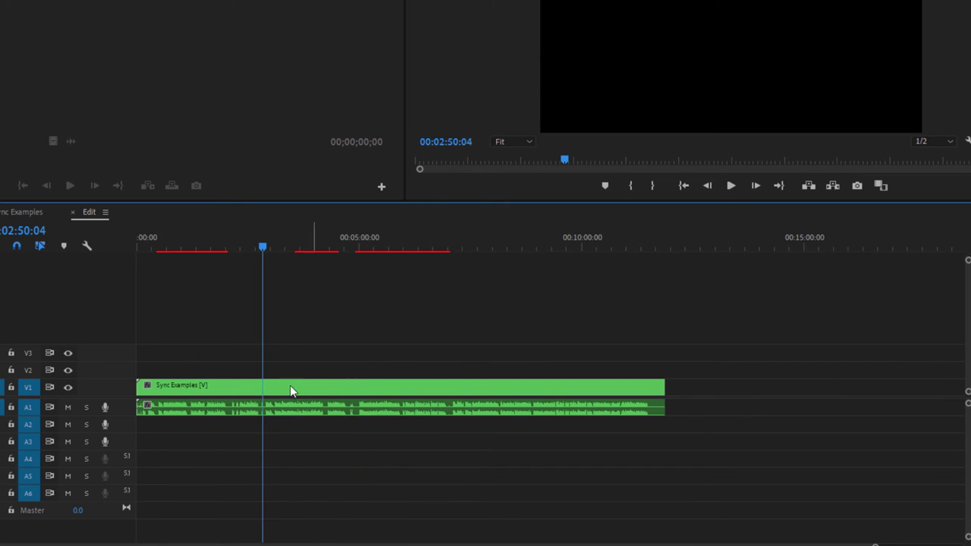
Step: Razor-cut the nested Sync Examples clip at two points, making three pieces
{"action": "left_click_drag", "start_coordinate": [261, 251], "coordinate": [450, 301]}
{"action": "key", "text": "c"}
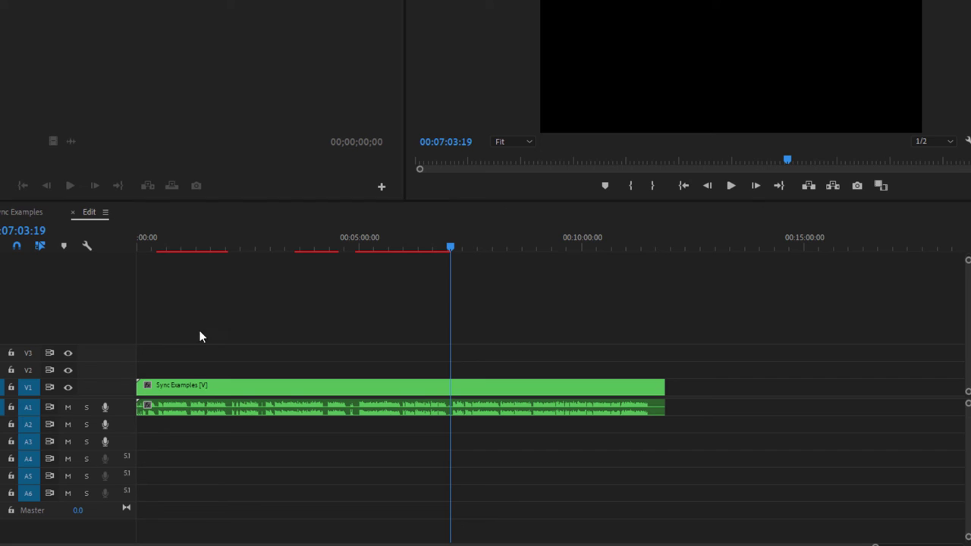
{"action": "left_click", "coordinate": [453, 395]}
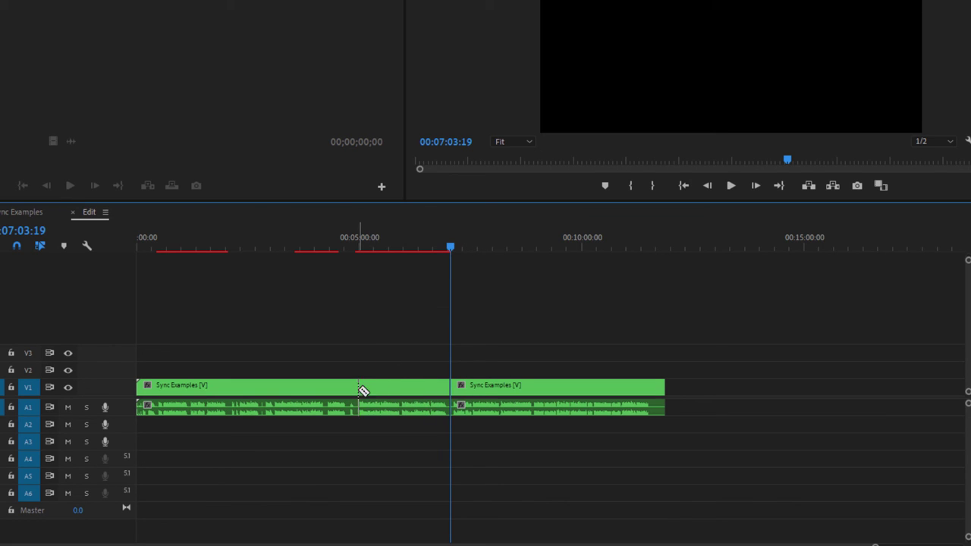
{"action": "left_click", "coordinate": [358, 391]}
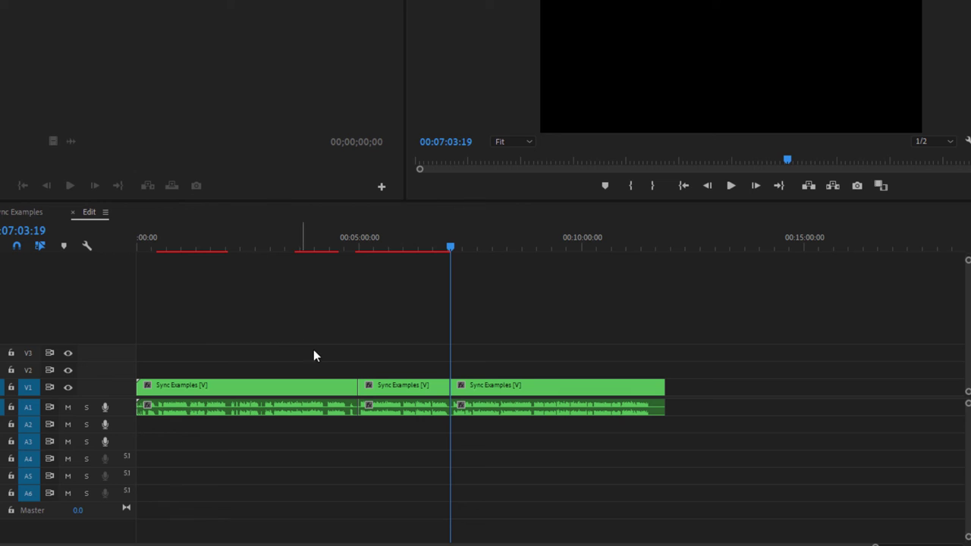
{"action": "left_click", "coordinate": [4, 212]}
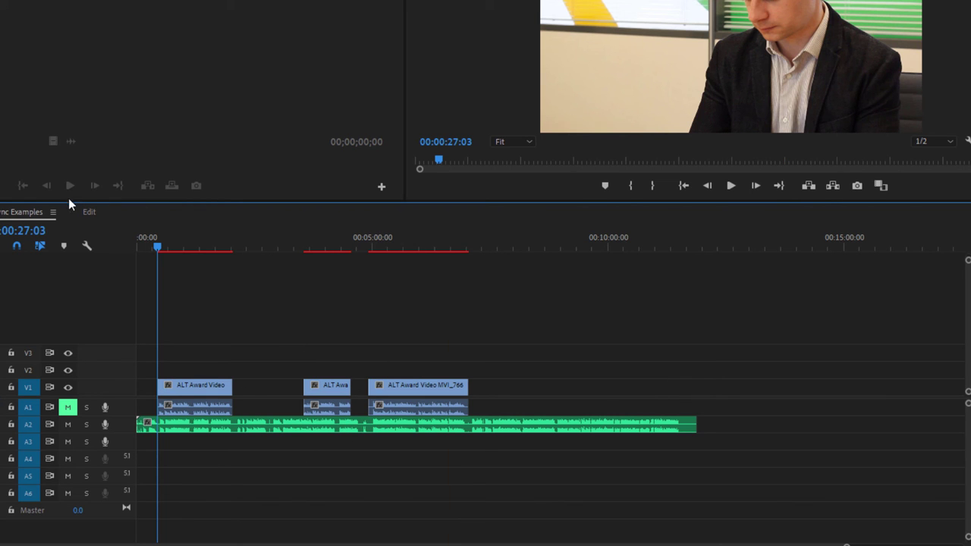
{"action": "left_click", "coordinate": [88, 212]}
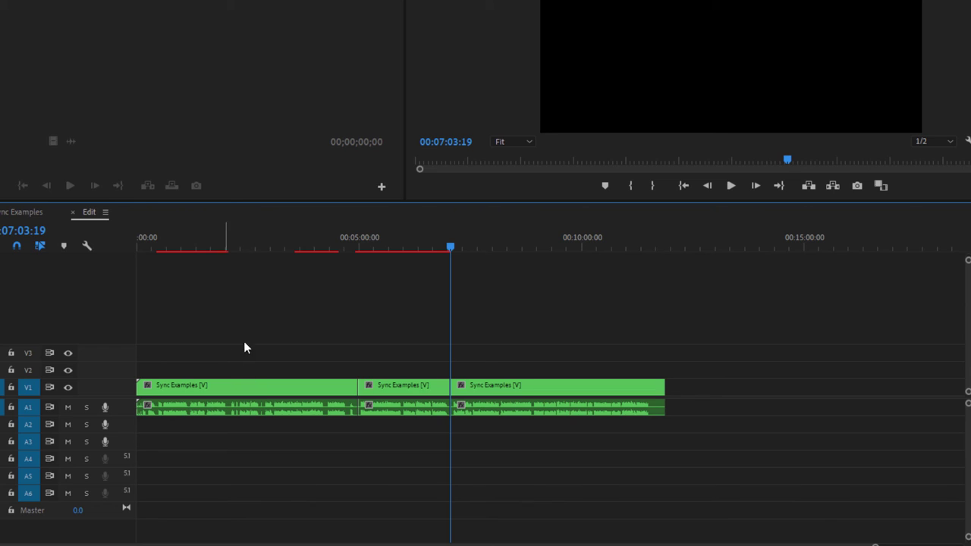